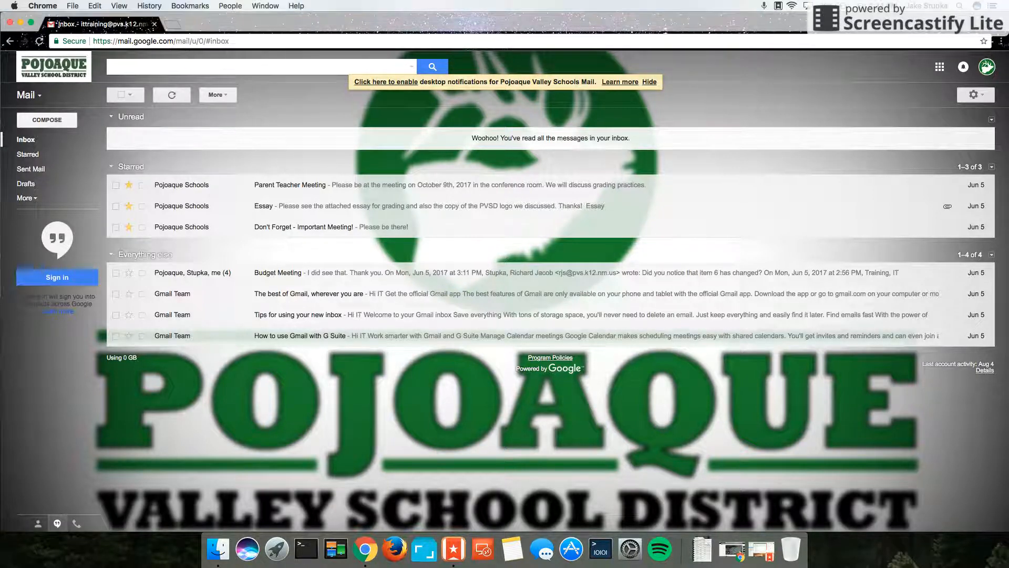
Step: Open Google Forms from the Google apps list and create a blank form
click(939, 68)
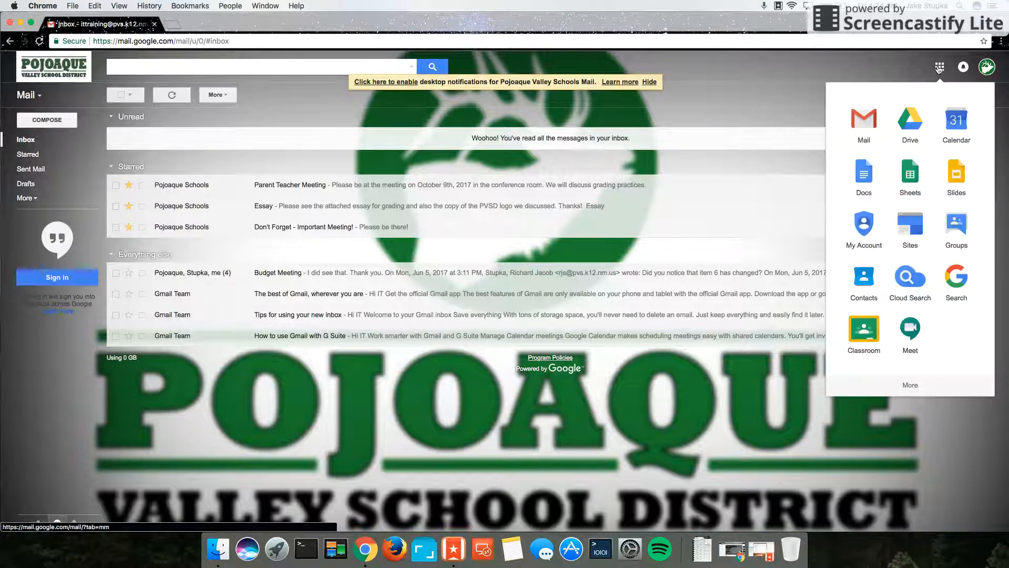
scroll(937, 219, down, 3)
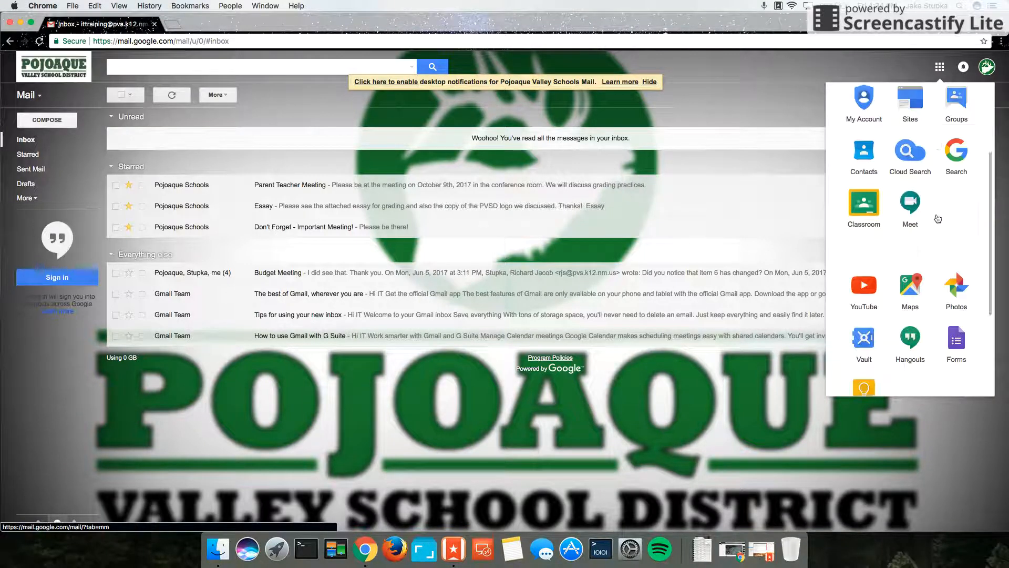
scroll(937, 219, down, 2)
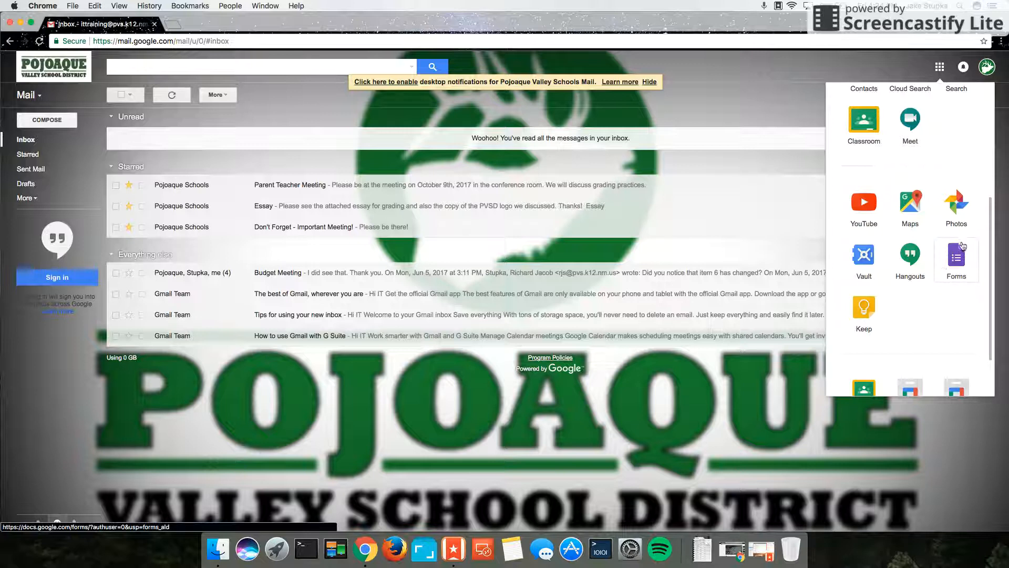
click(959, 266)
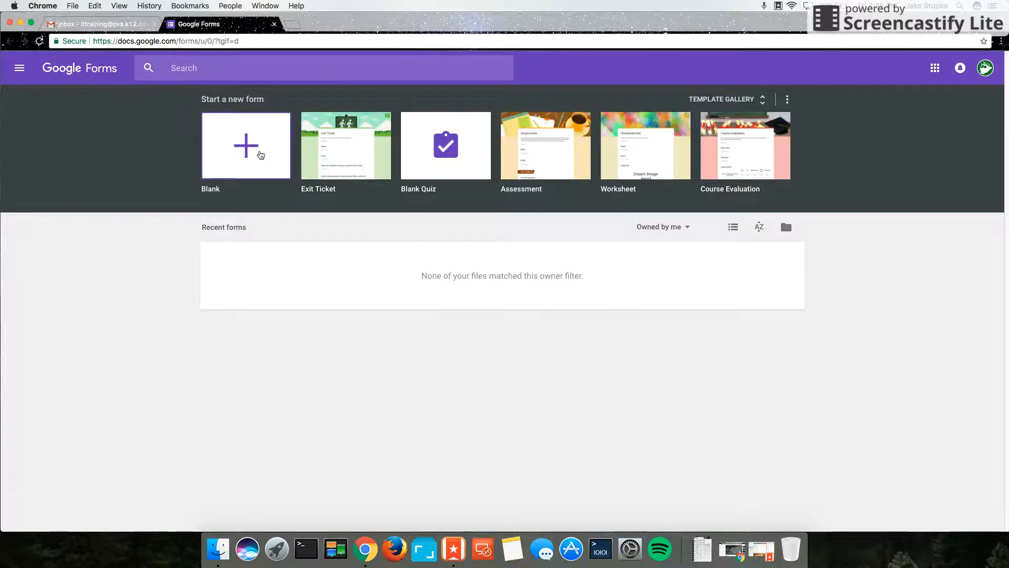
click(259, 153)
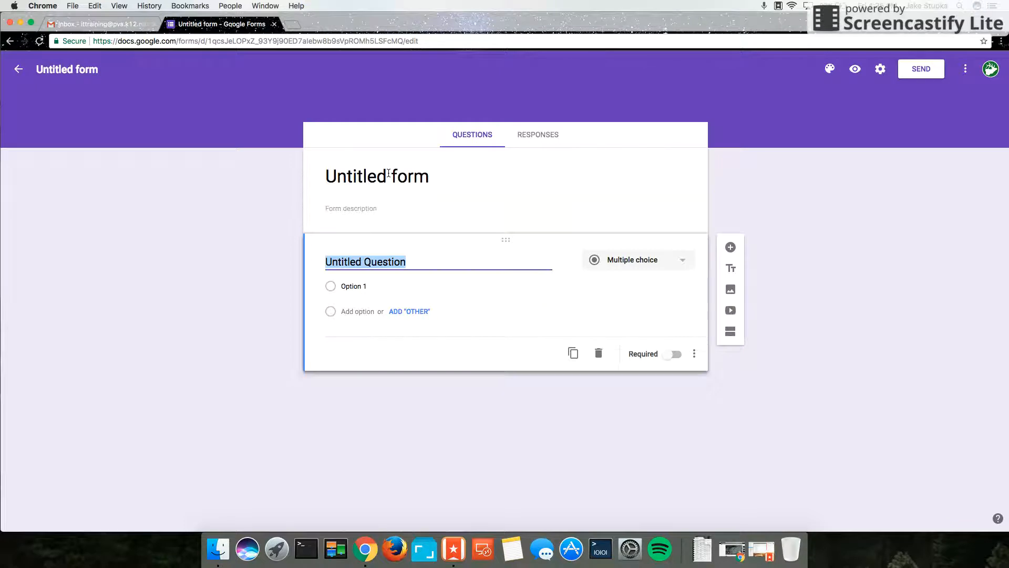
Step: Title the form "IT Training" and enter "Sample Form" as its description
click(389, 173)
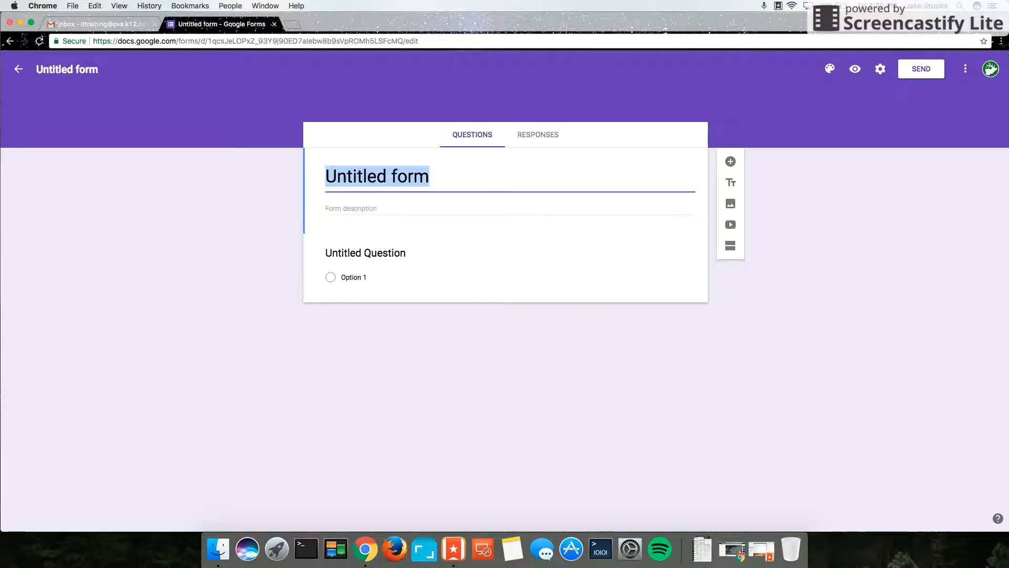
text(IT Traini)
text(gn)
key(BackSpace)
key(BackSpace)
text(nb)
key(BackSpace)
text(g)
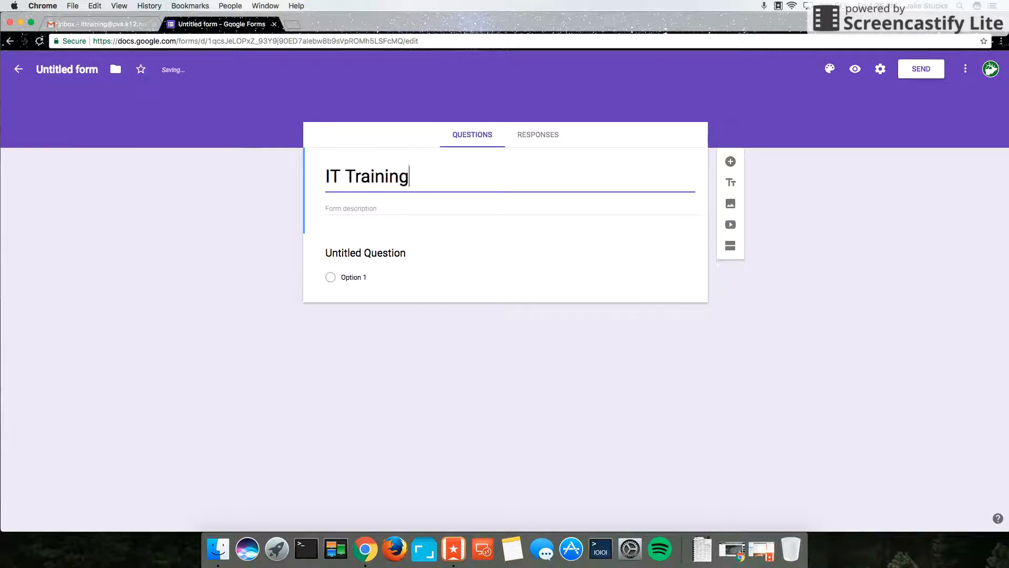
click(391, 210)
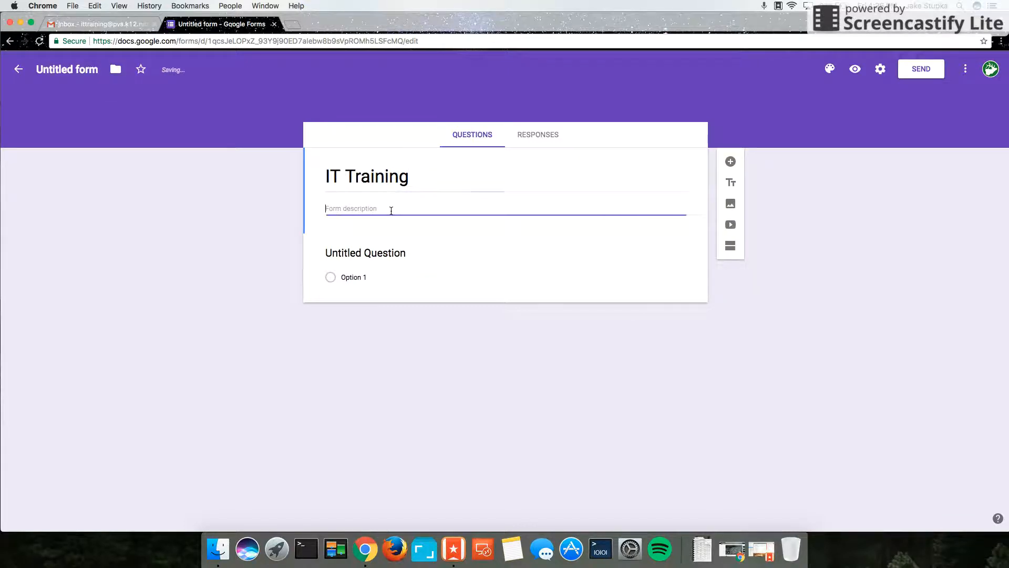
text(Sample Form)
triple_click(417, 176)
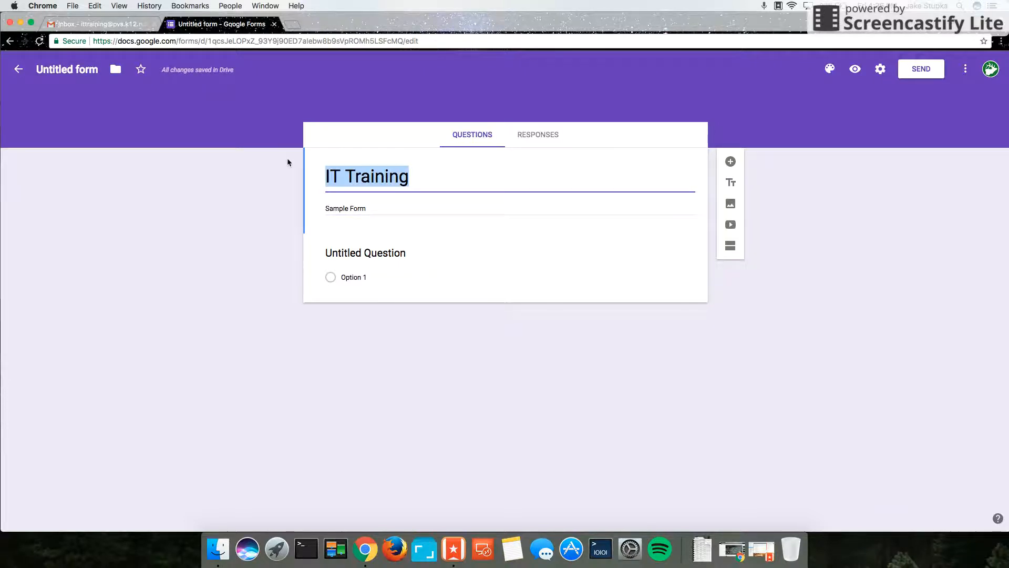
triple_click(376, 208)
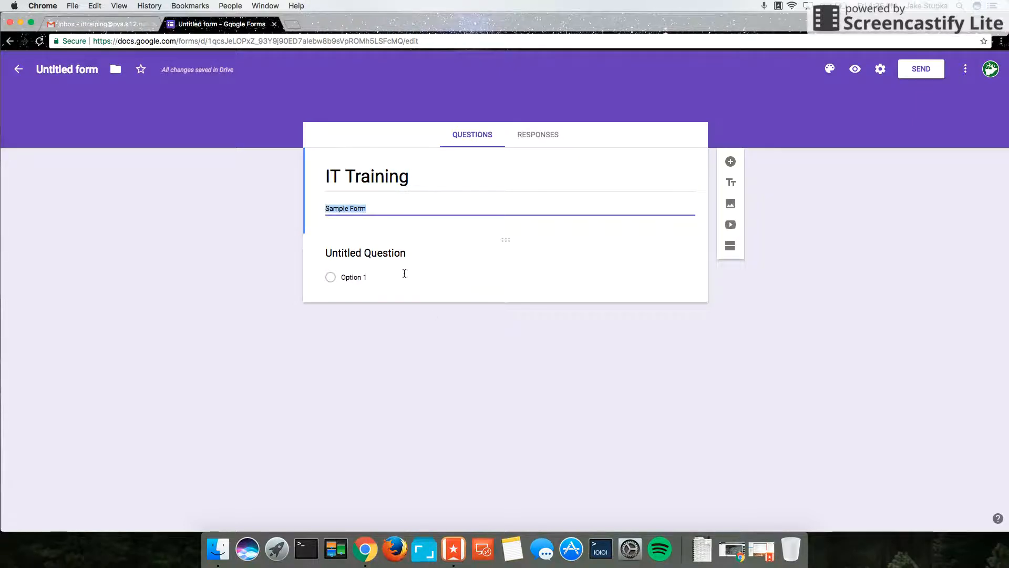
Step: Add a second section to the form after the untitled question
click(393, 255)
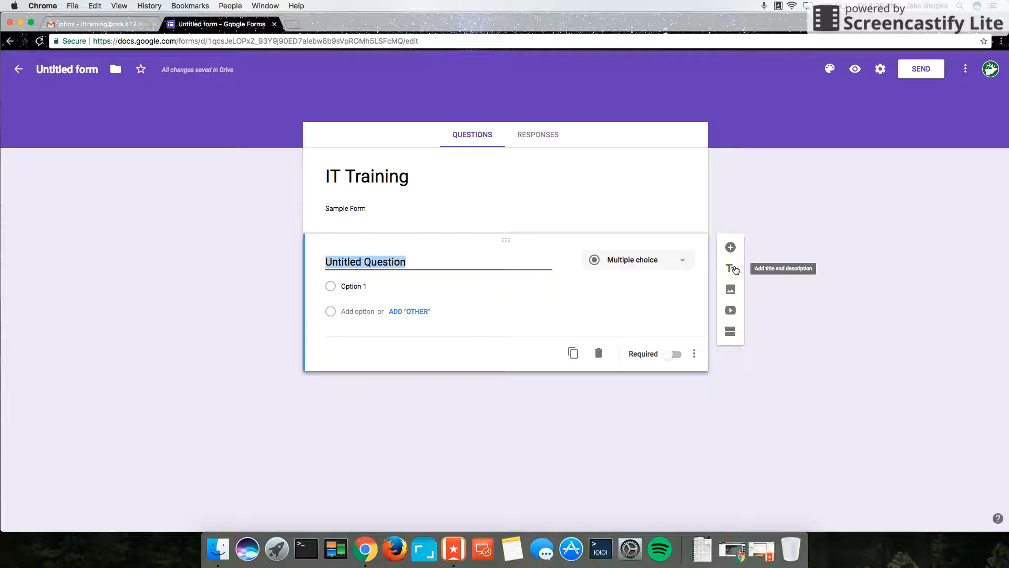
click(731, 335)
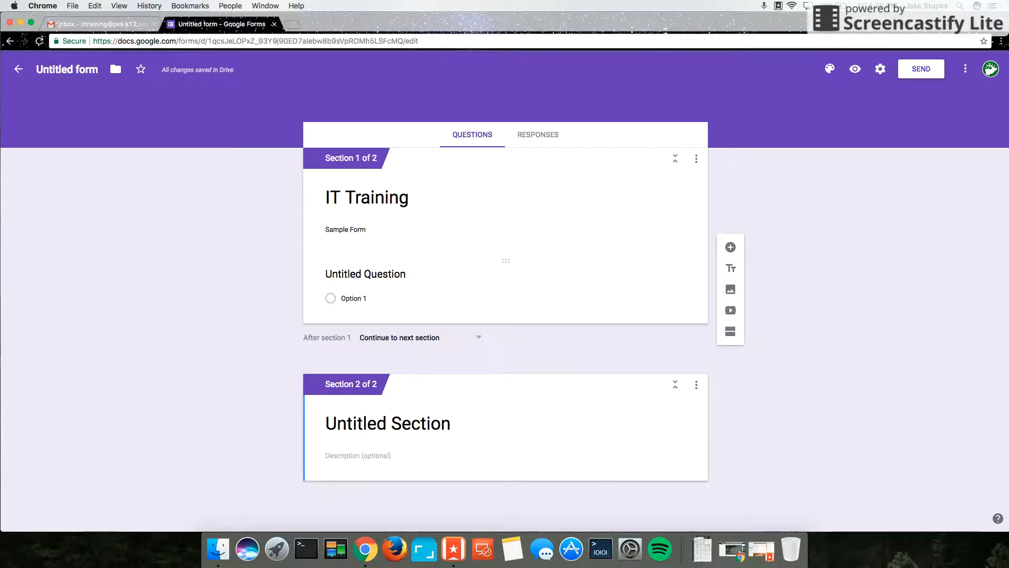
click(498, 198)
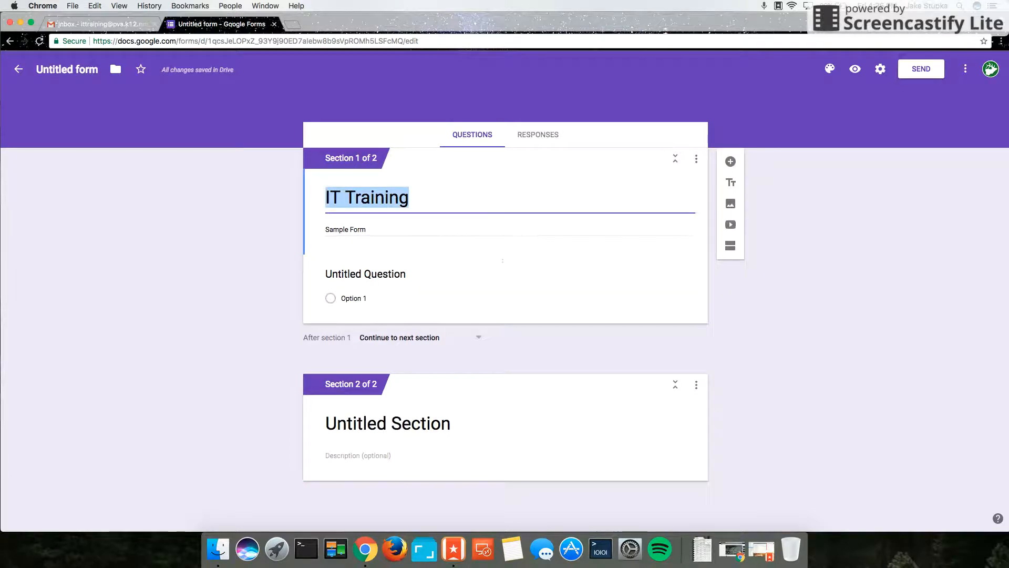
Step: Word the first question "Did you learn anything today?", keep it multiple choice, and add all suggested answers: Yes, No and Maybe
click(389, 274)
text(D)
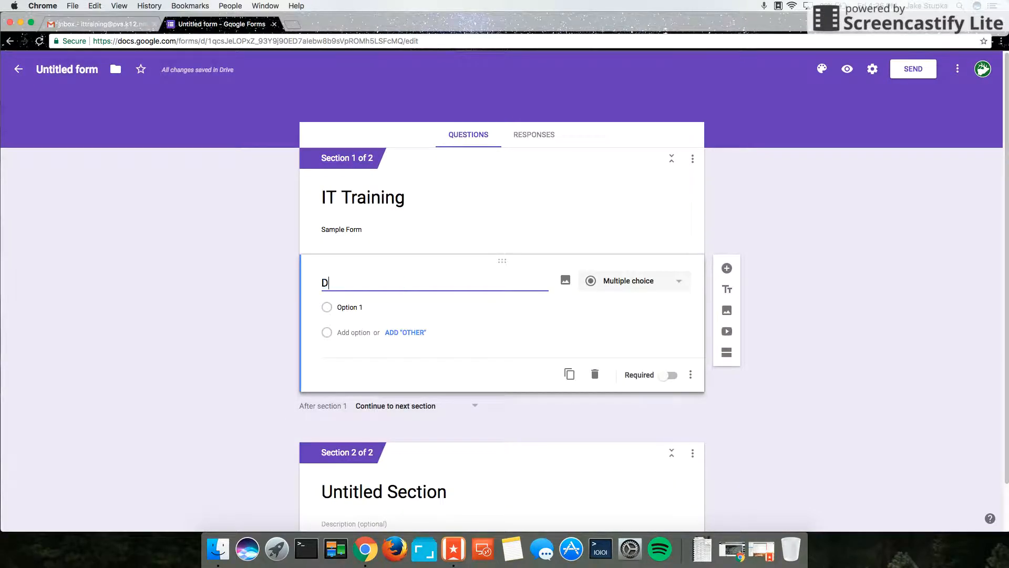
text(id you learn anything today?)
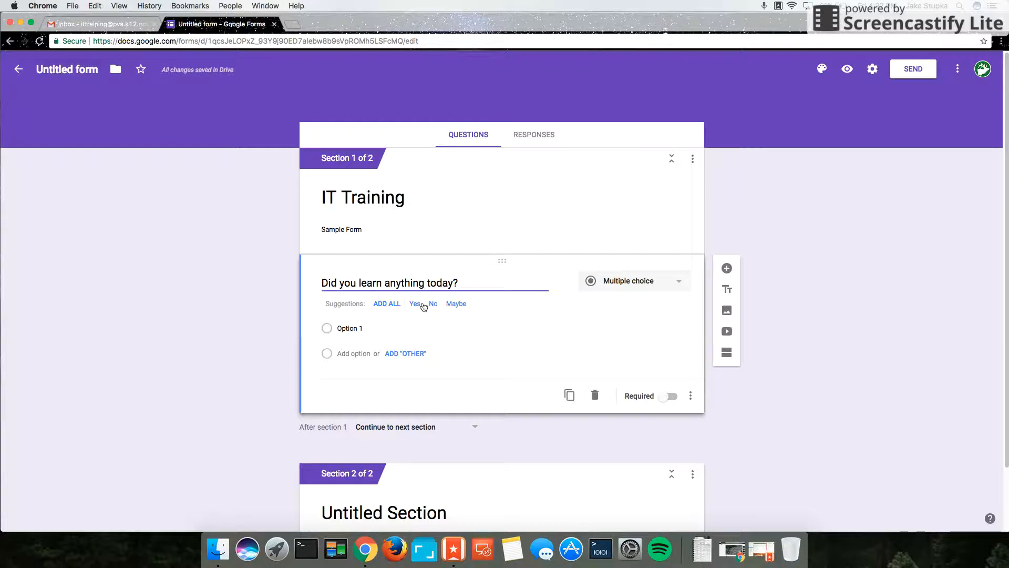
click(637, 282)
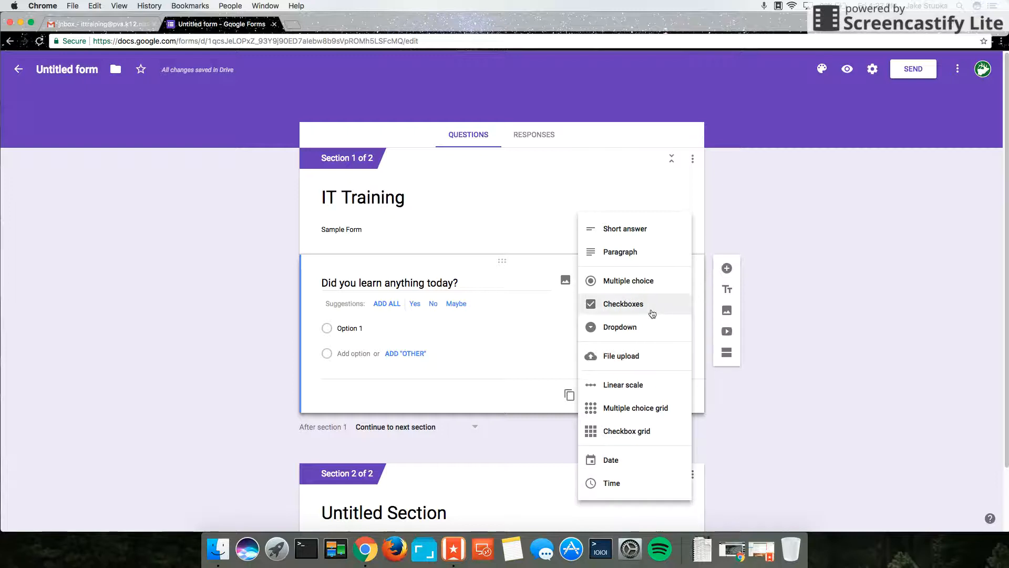
click(636, 281)
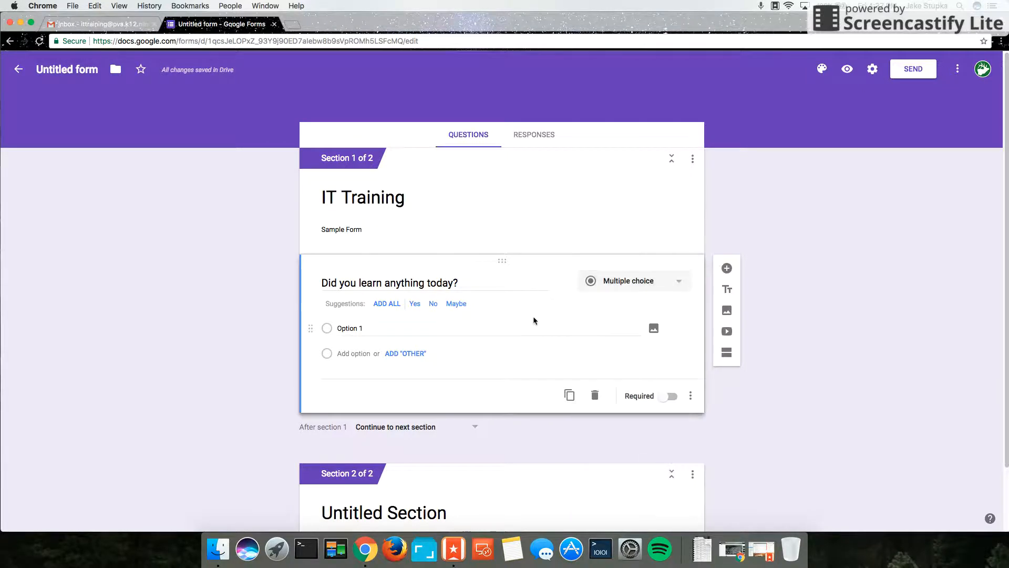
click(386, 304)
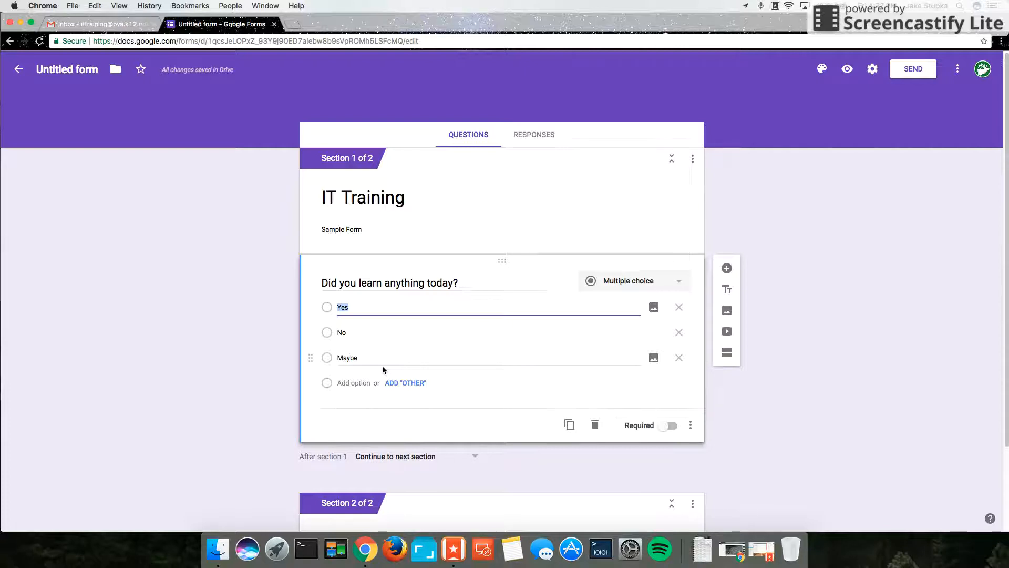
Step: Title the second section "Next part..."
scroll(273, 295, down, 2)
scroll(211, 274, up, 2)
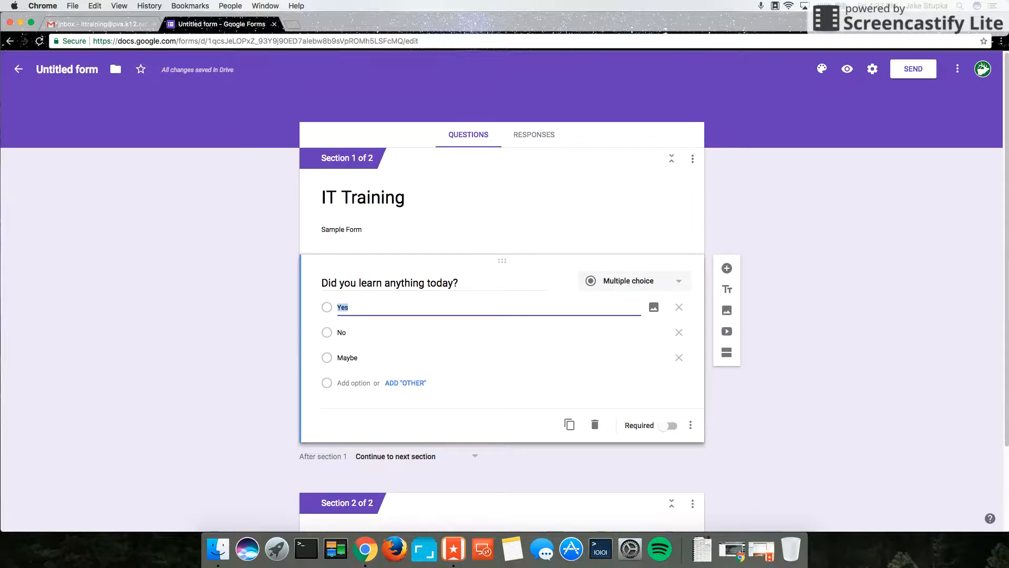
scroll(210, 274, down, 2)
click(414, 440)
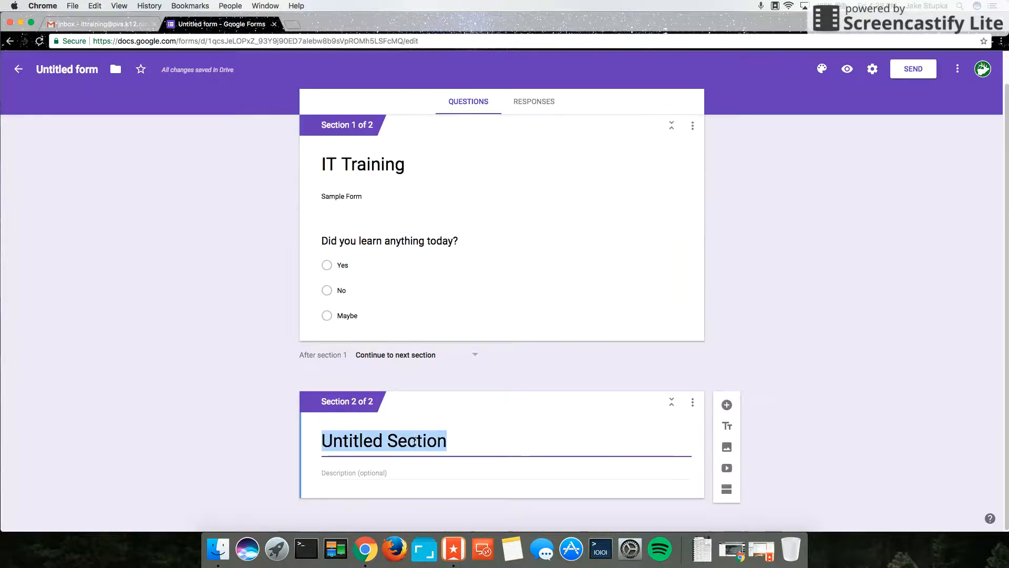
text(Se)
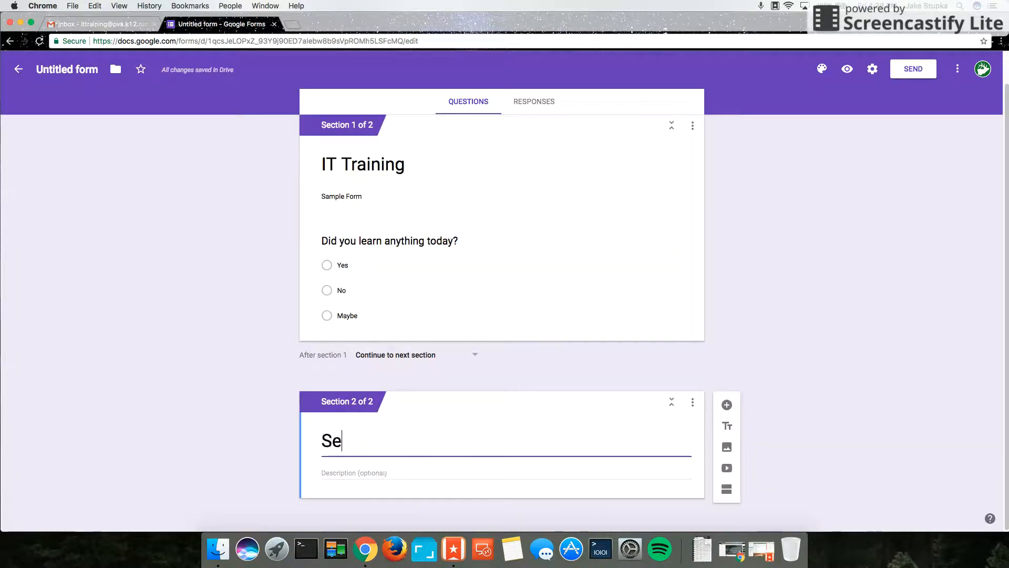
key(BackSpace)
key(BackSpace)
text(Nex )
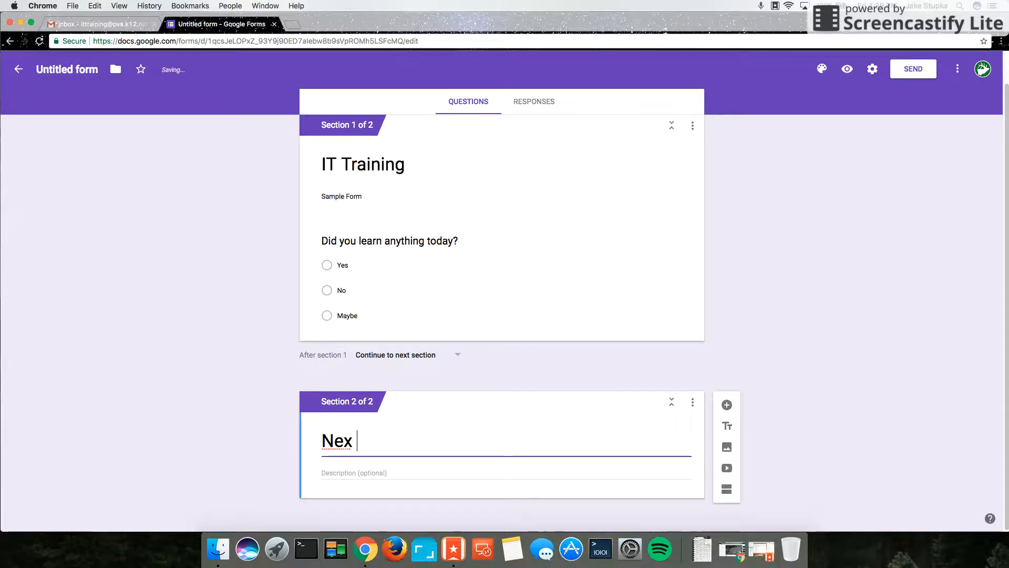
text(part...)
key(BackSpace)
key(BackSpace)
key(BackSpace)
key(BackSpace)
key(BackSpace)
key(BackSpace)
key(BackSpace)
key(BackSpace)
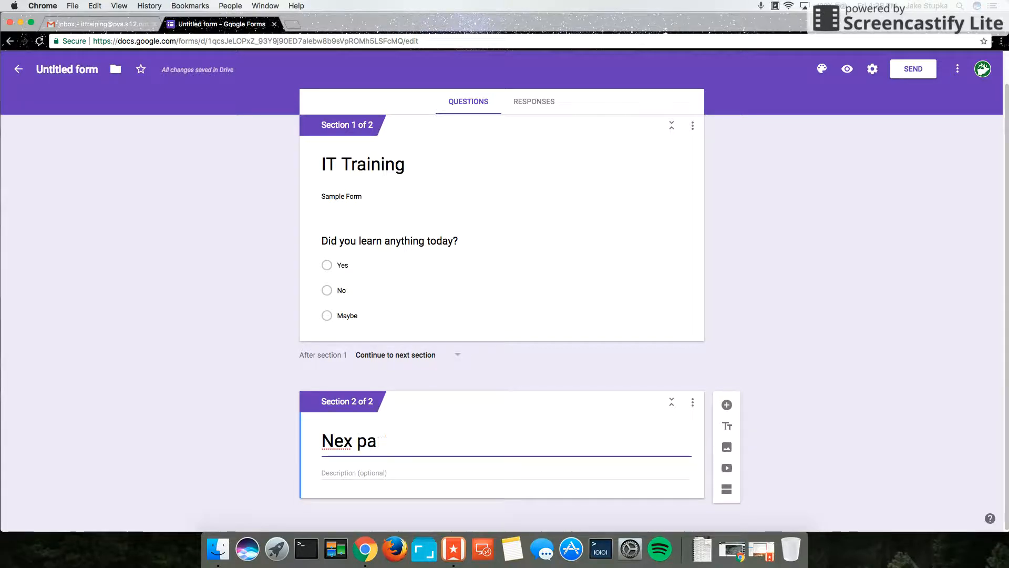
text(t part.)
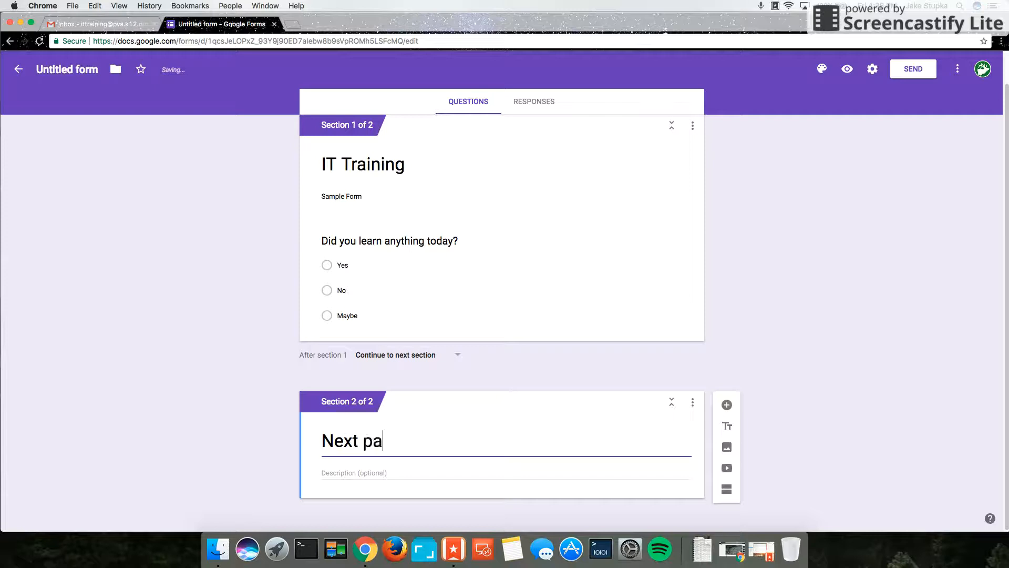
text(..)
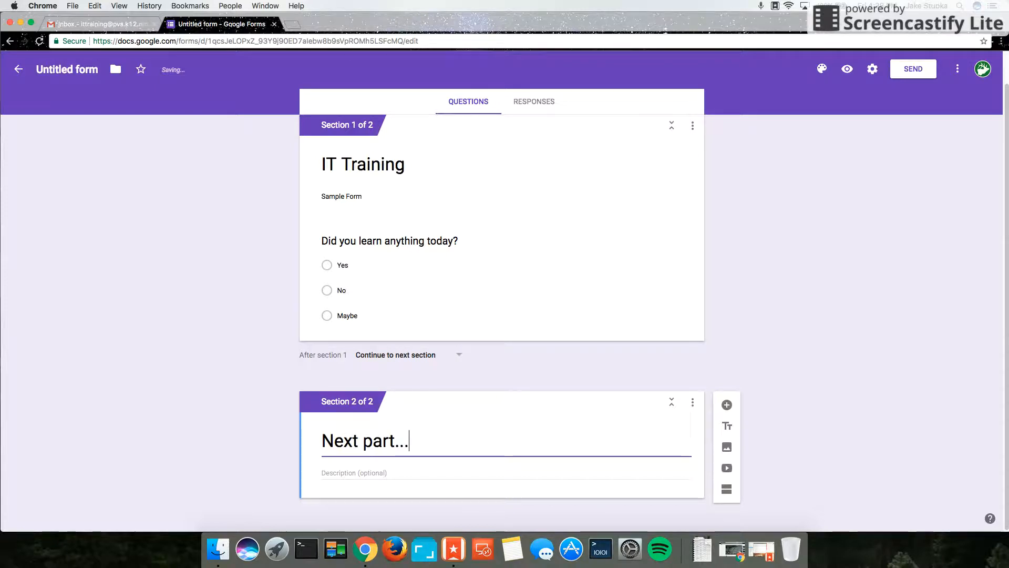
click(844, 366)
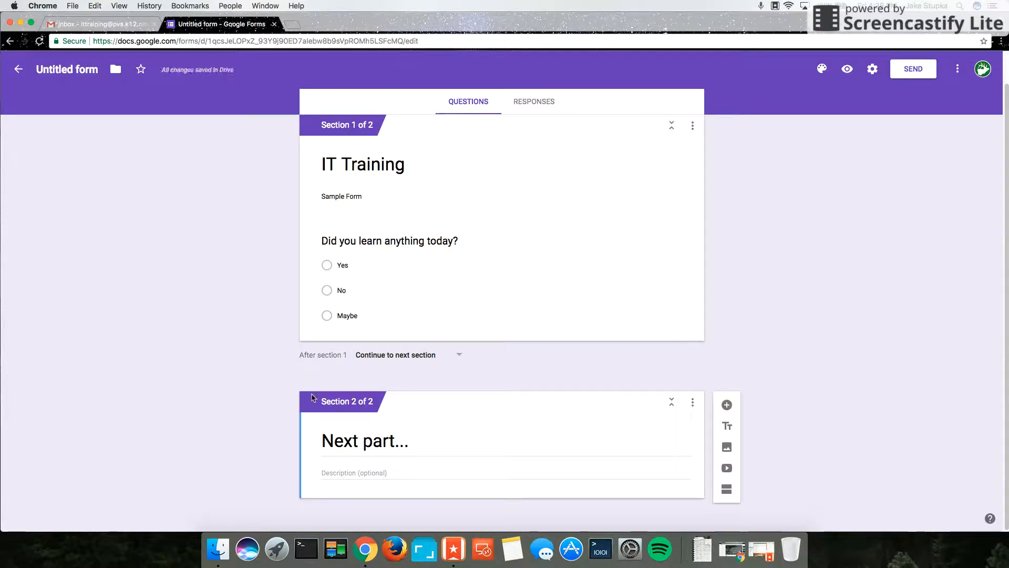
Step: Preview the form, answer Yes to its question, advance to the second section, and close the preview without submitting
scroll(289, 299, up, 1)
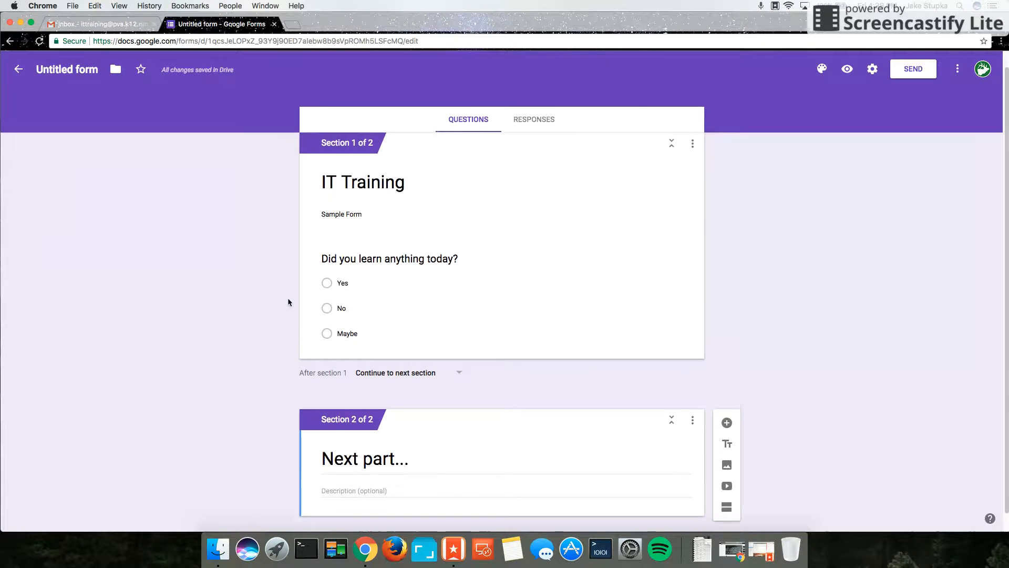
scroll(136, 350, up, 1)
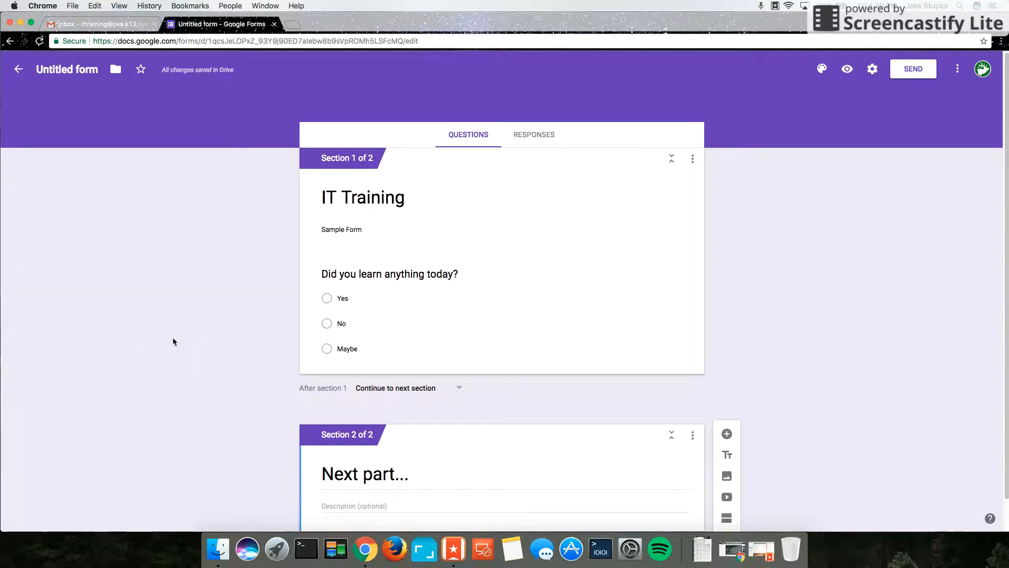
click(848, 74)
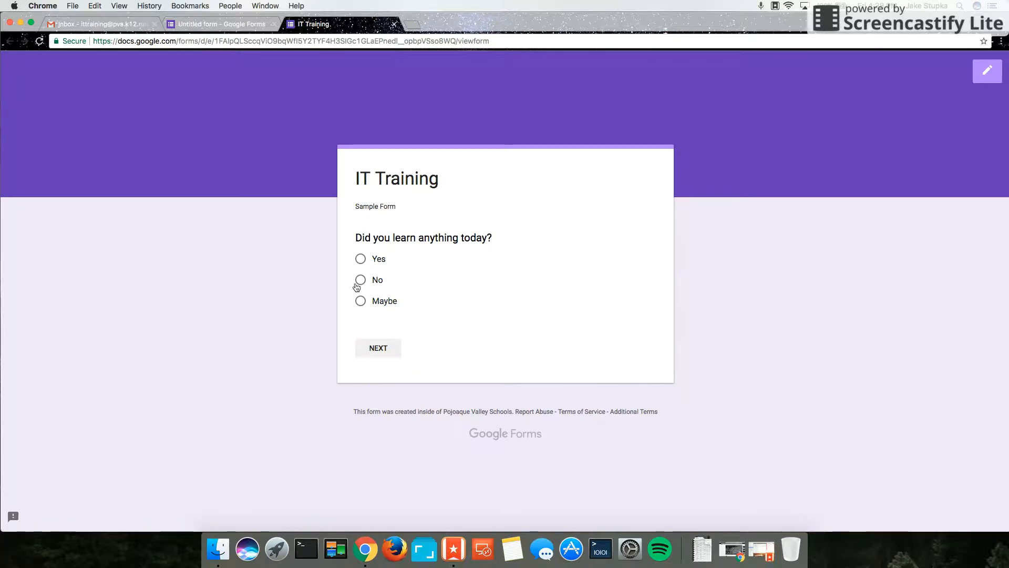
click(362, 259)
click(382, 349)
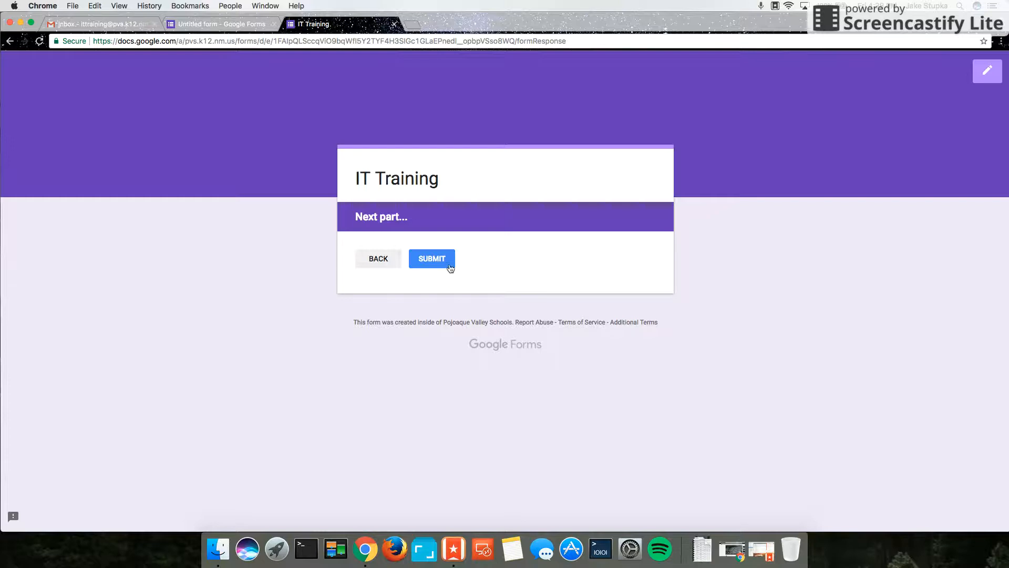
click(393, 24)
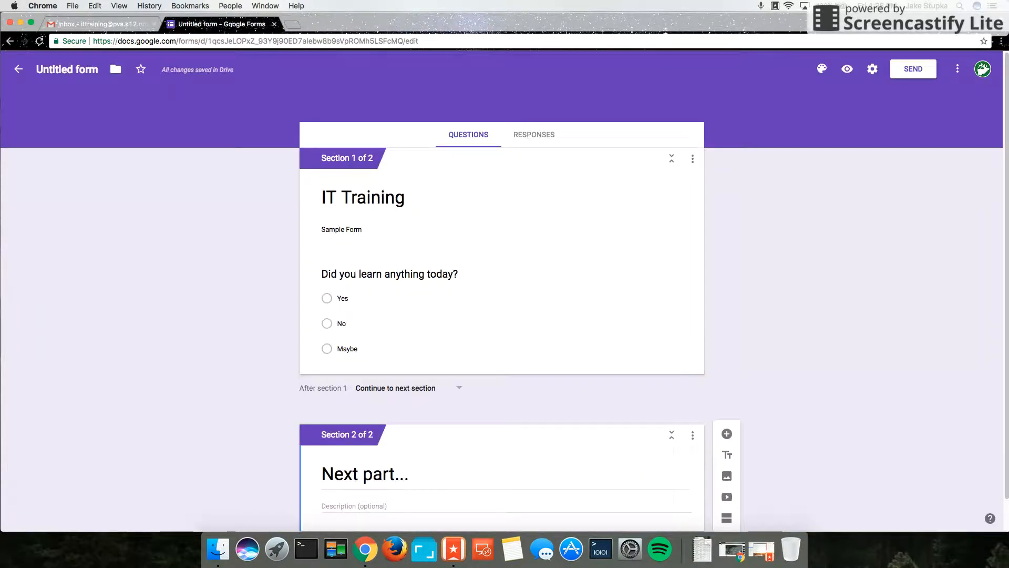
Step: Try the green theme colour on the form, and replace it with the red-orange one
click(823, 70)
click(862, 177)
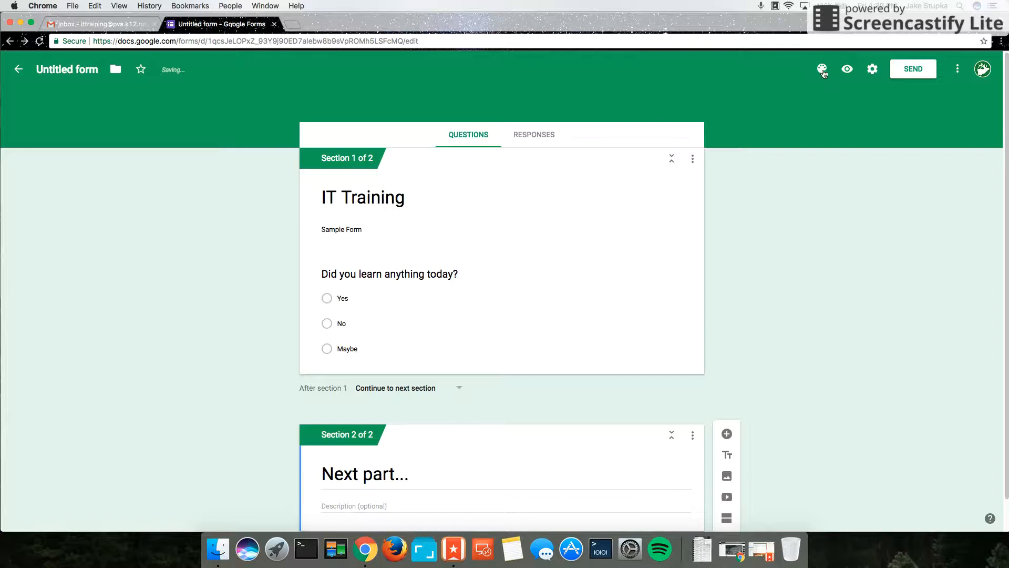
click(823, 73)
click(829, 103)
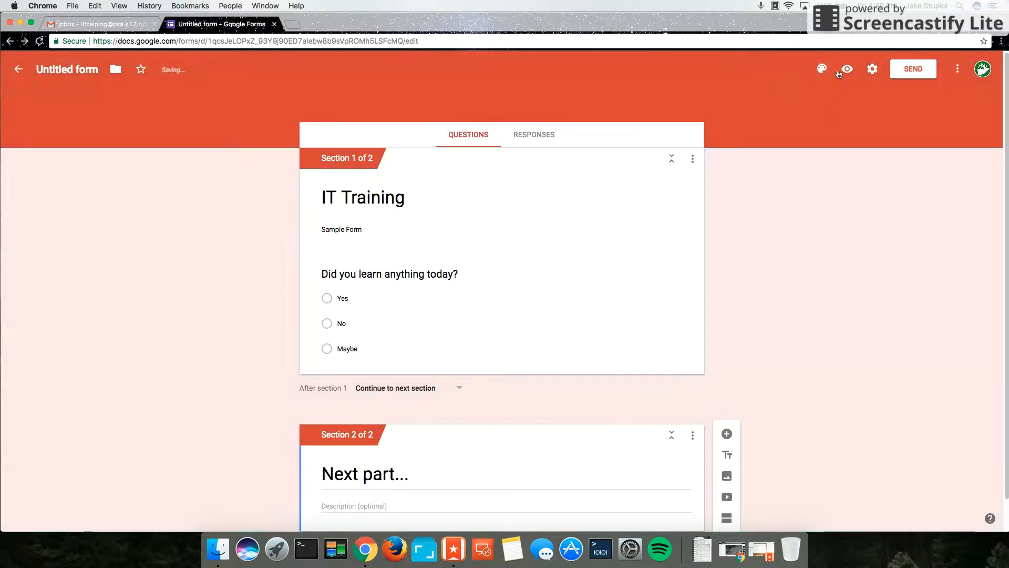
Step: Apply the teal starry-sky photo from the Work and School theme images as the form's header
click(822, 70)
click(930, 218)
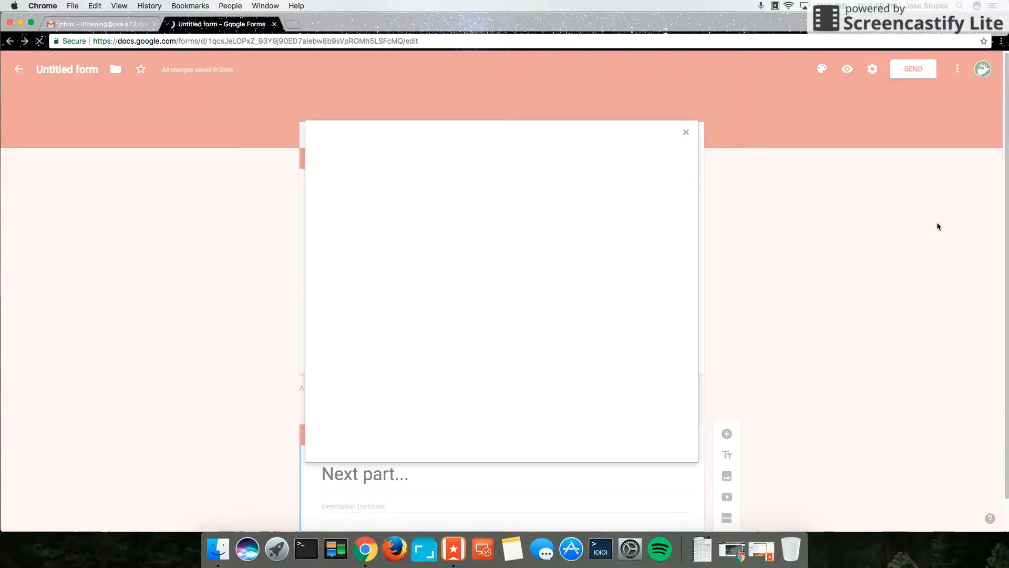
scroll(512, 287, down, 3)
scroll(512, 287, down, 15)
scroll(512, 288, down, 10)
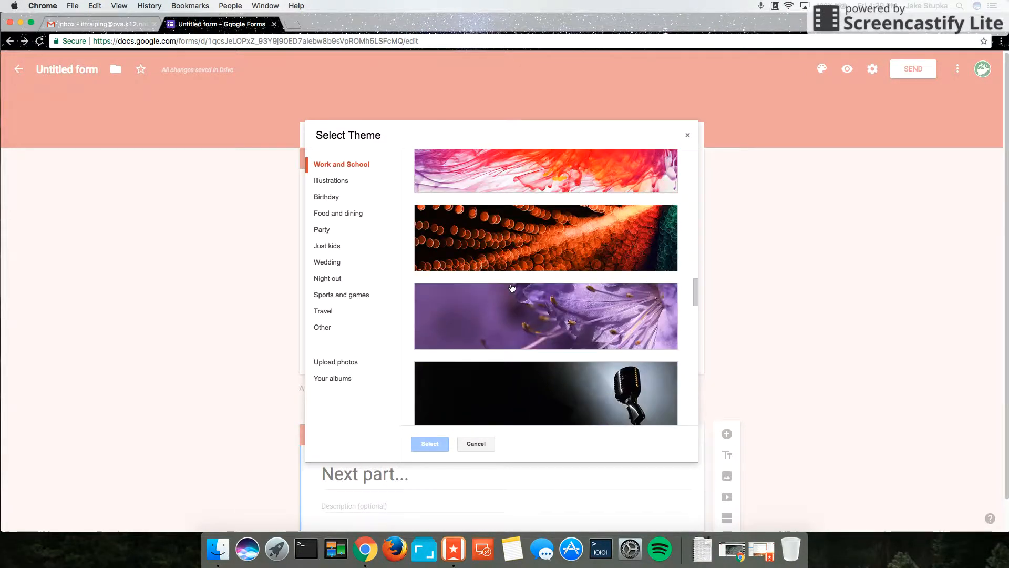
scroll(512, 288, down, 9)
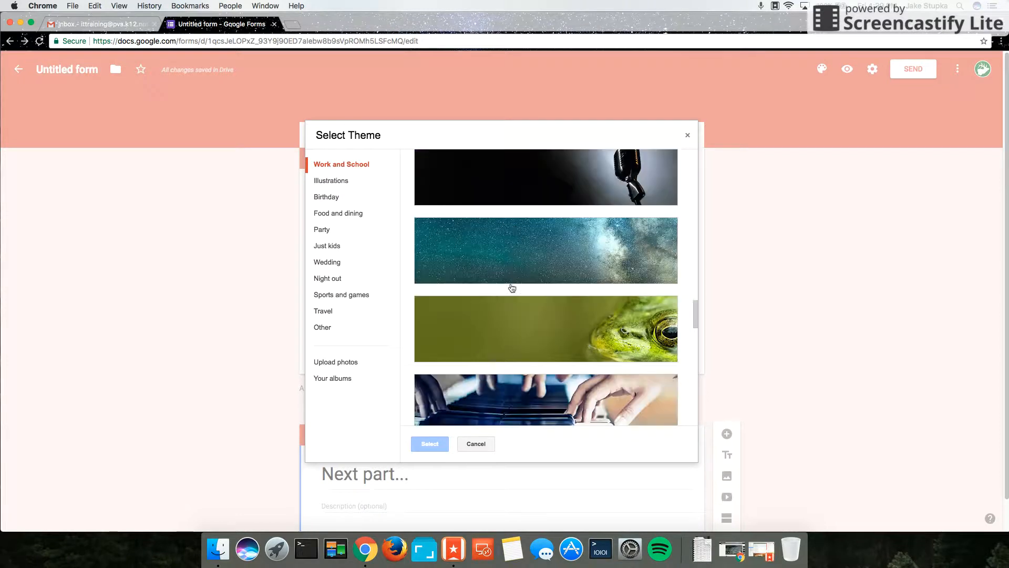
scroll(512, 288, down, 2)
click(536, 212)
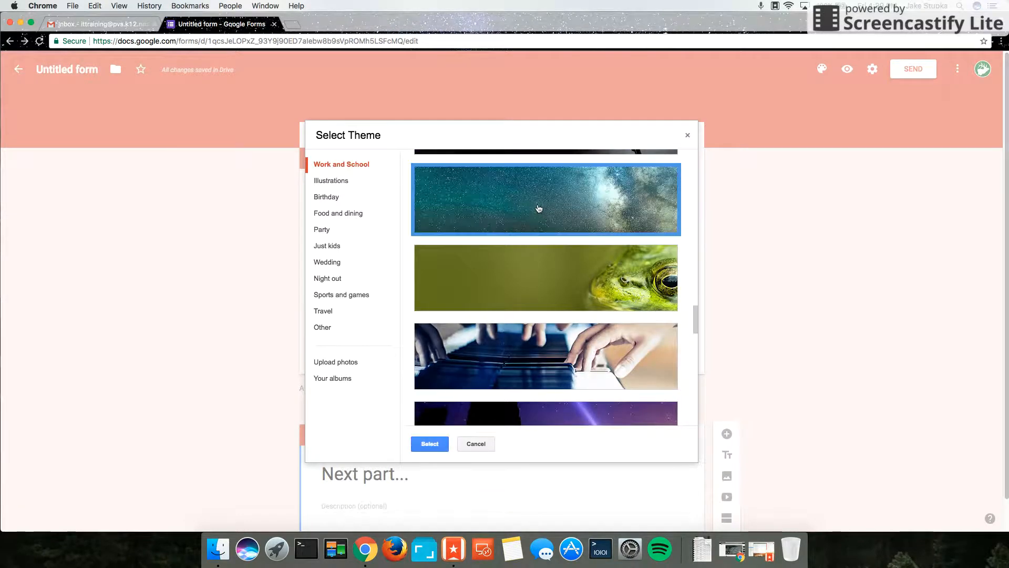
click(426, 443)
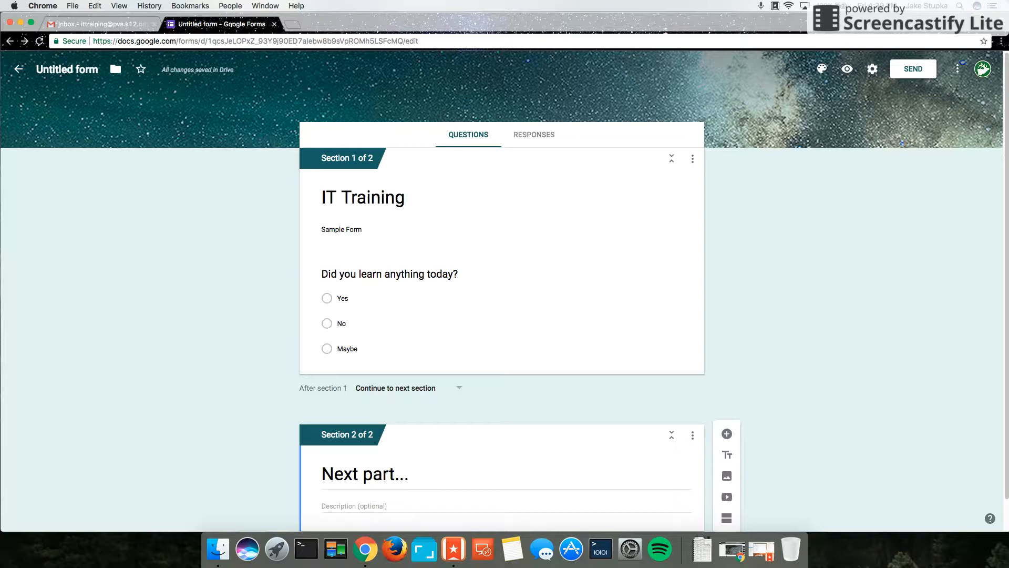
Step: Check the form's responses, and review its general, presentation and quiz settings without saving any changes
click(540, 132)
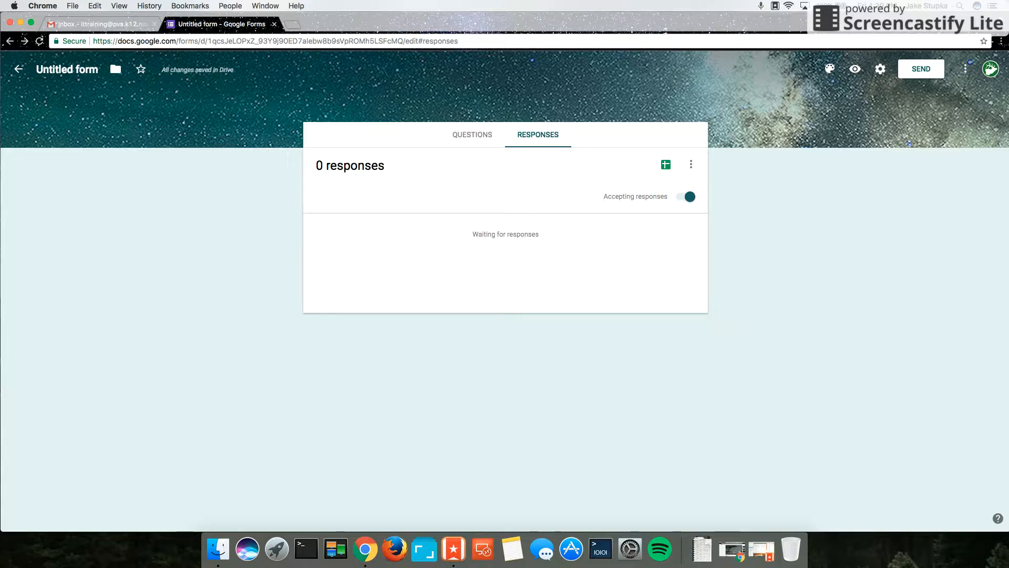
click(880, 69)
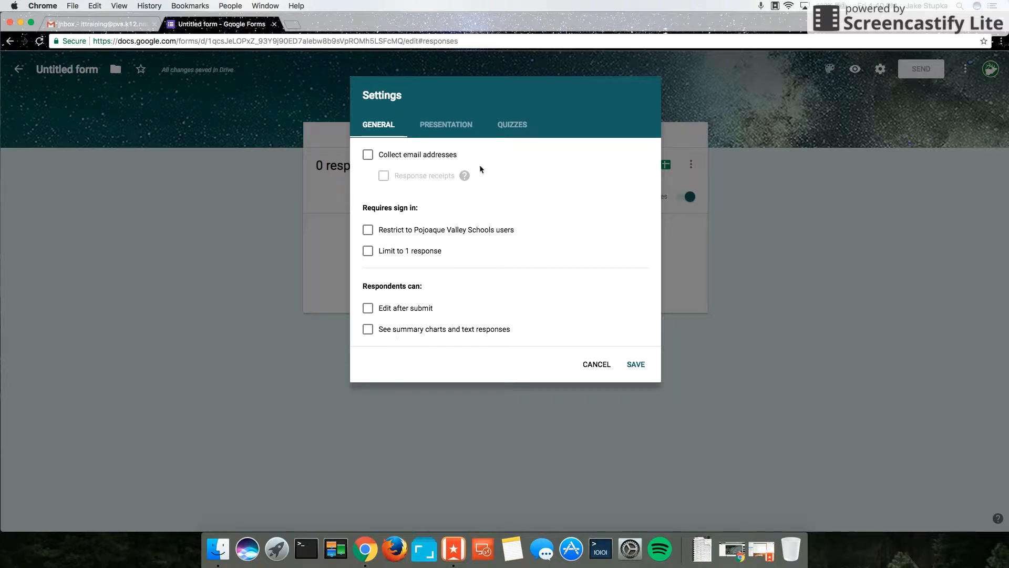
click(450, 136)
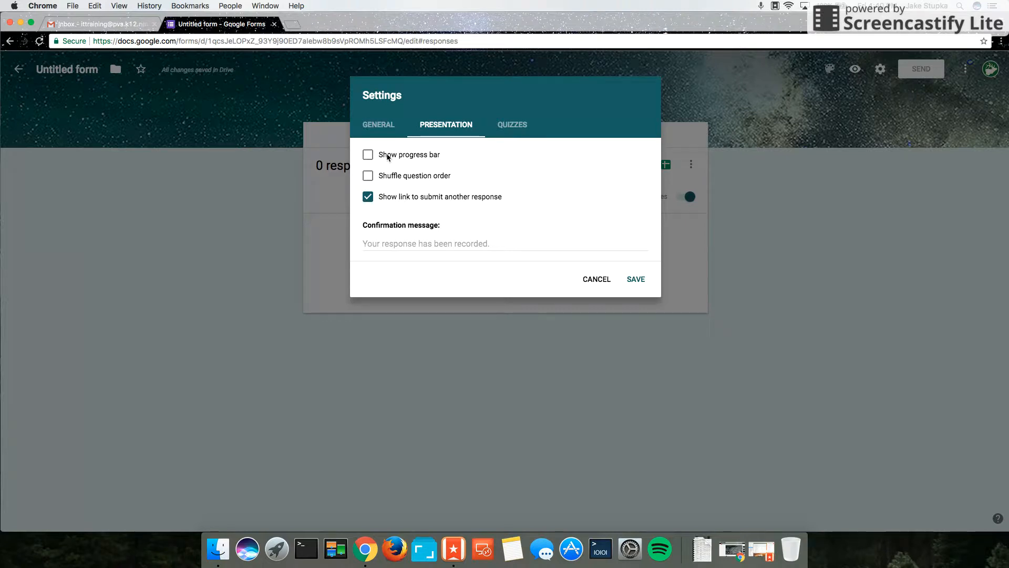
click(450, 246)
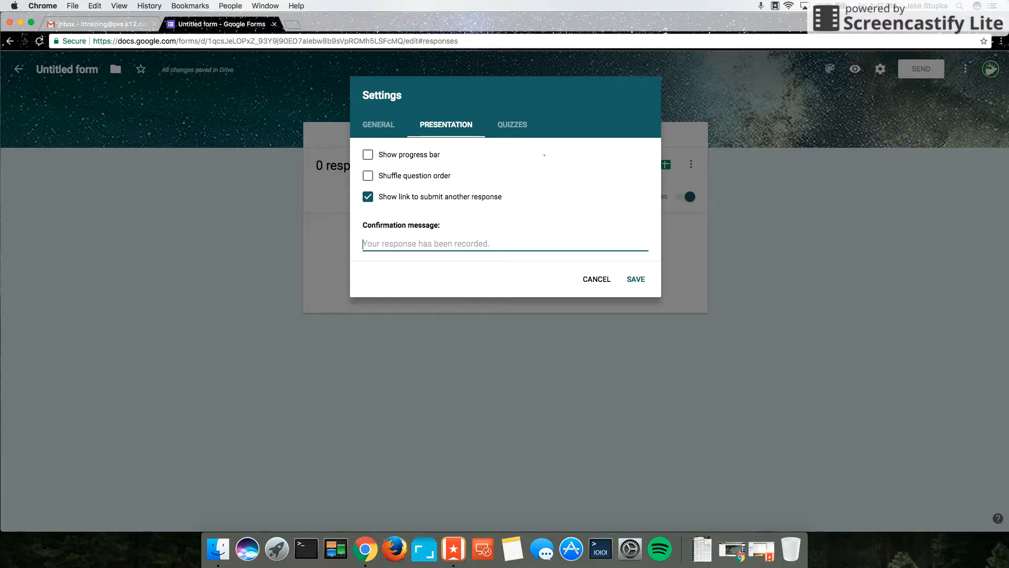
click(514, 125)
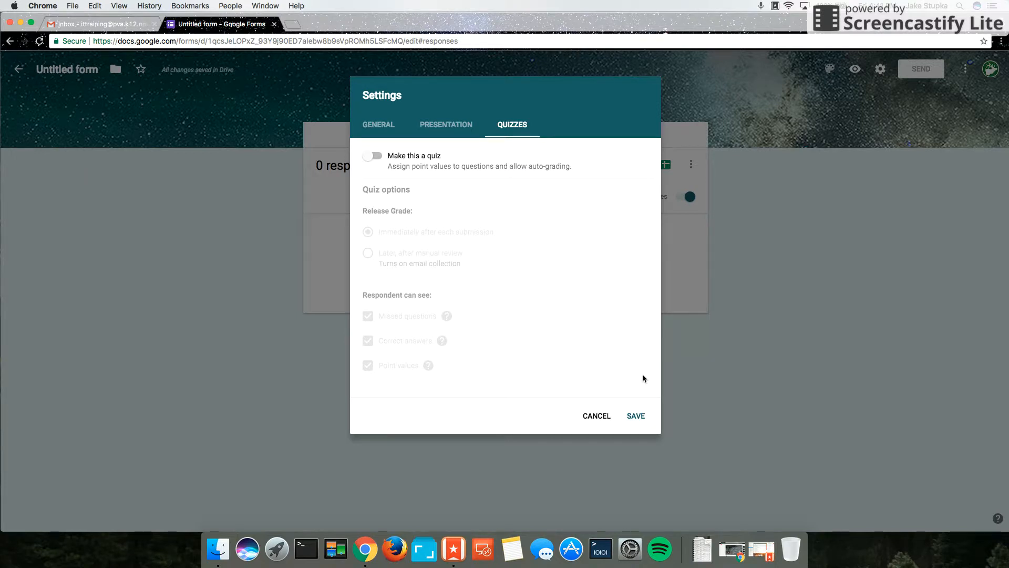
click(605, 415)
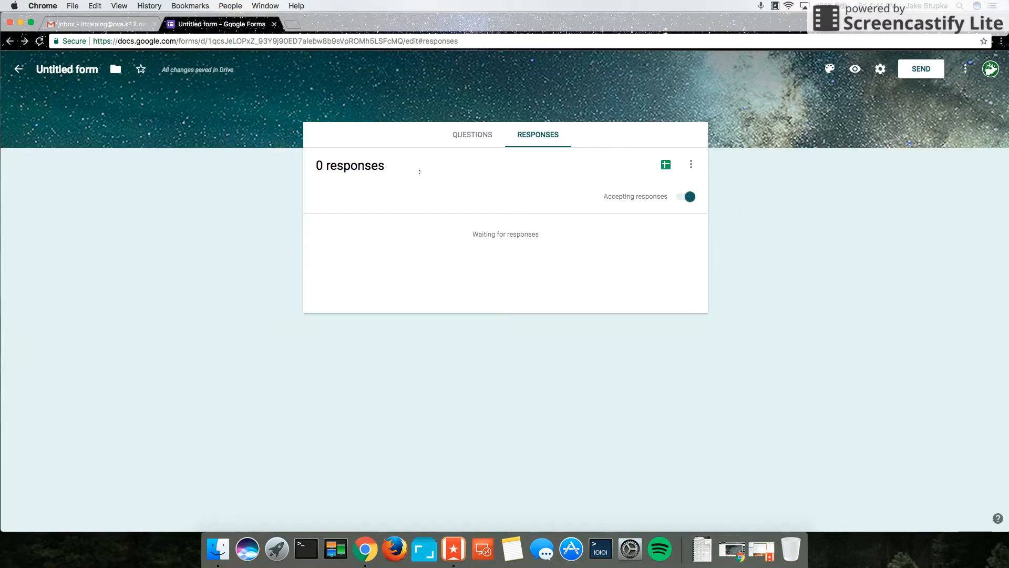
Step: Return to the form's questions and look over both sections
click(475, 135)
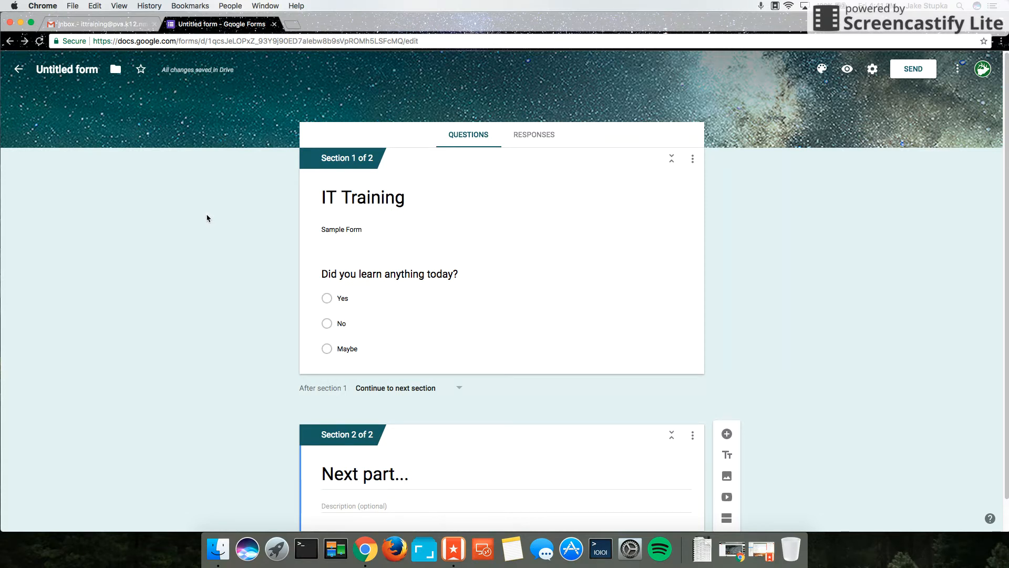
scroll(221, 230, down, 2)
scroll(222, 229, up, 2)
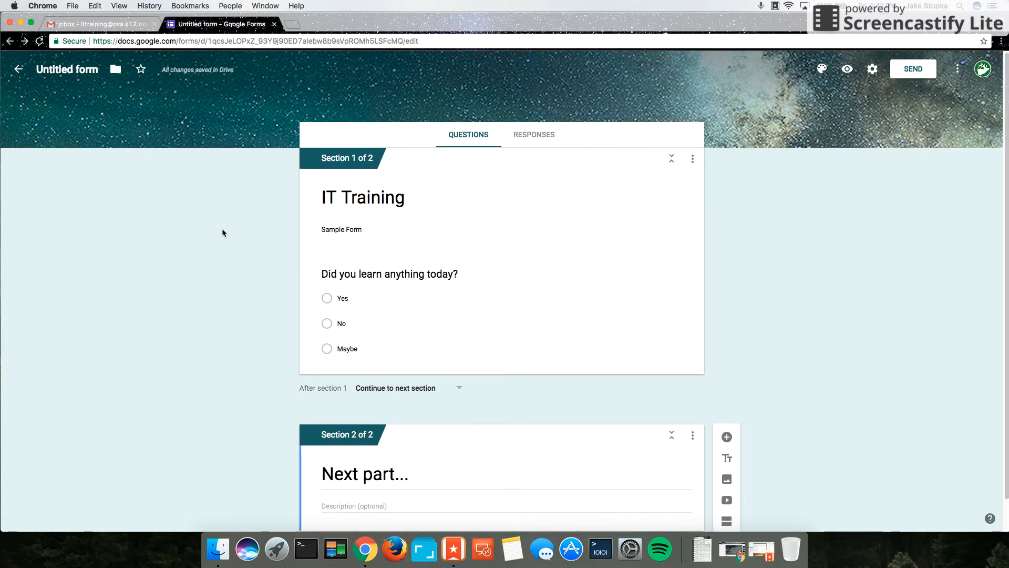